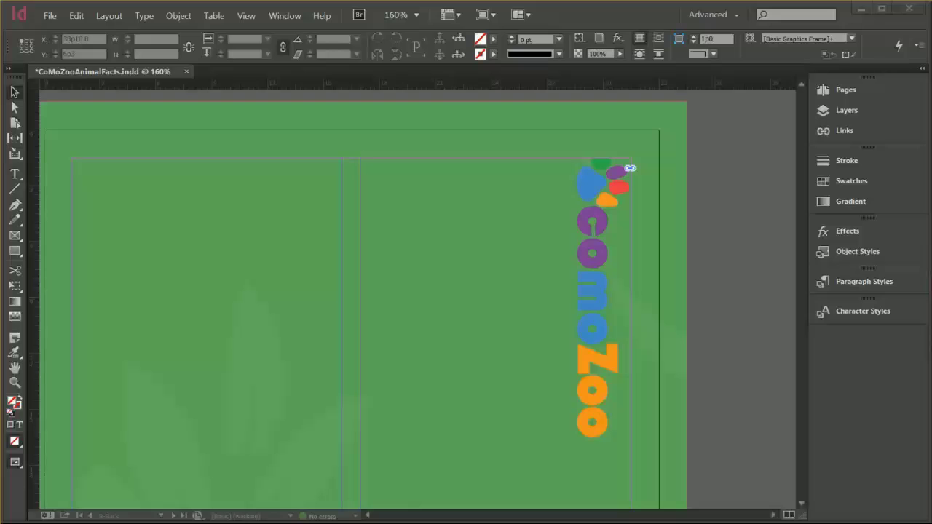
Step: Turn on Create Links When Placing Text and Spreadsheet Files in File Handling preferences
click(77, 16)
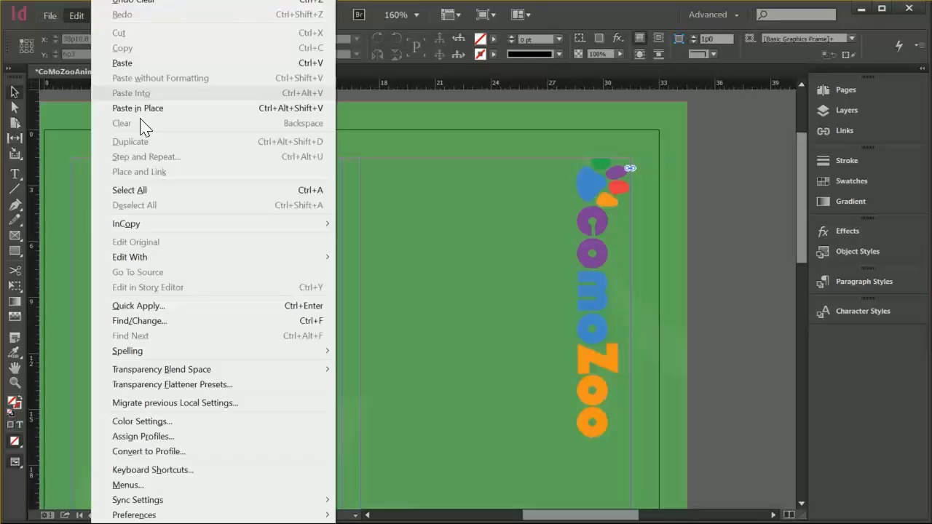
mouse_move(134, 515)
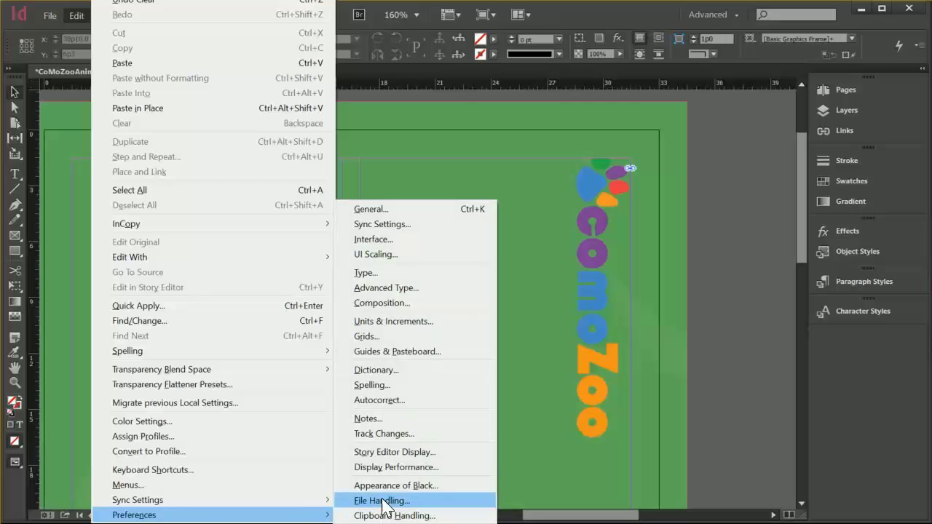
click(385, 502)
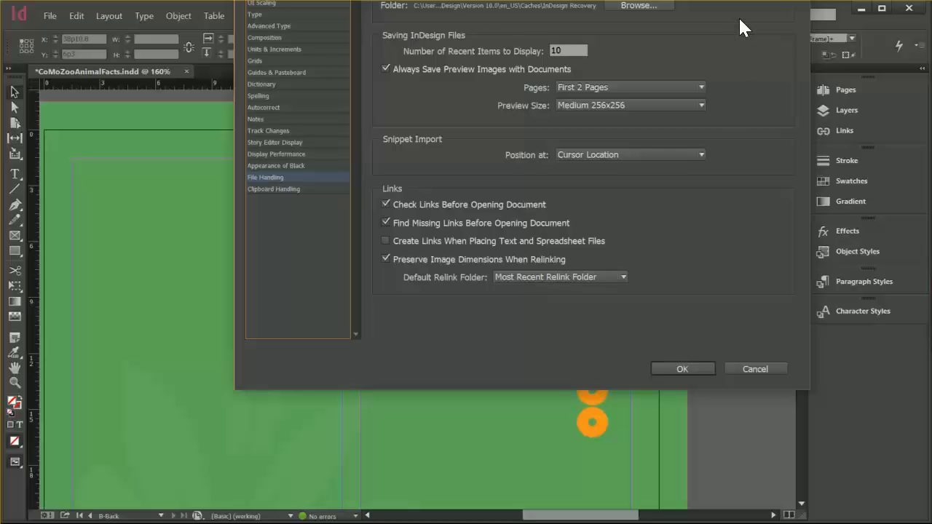
mouse_move(782, 7)
mouse_down()
mouse_move(674, 50)
mouse_move(671, 41)
mouse_up()
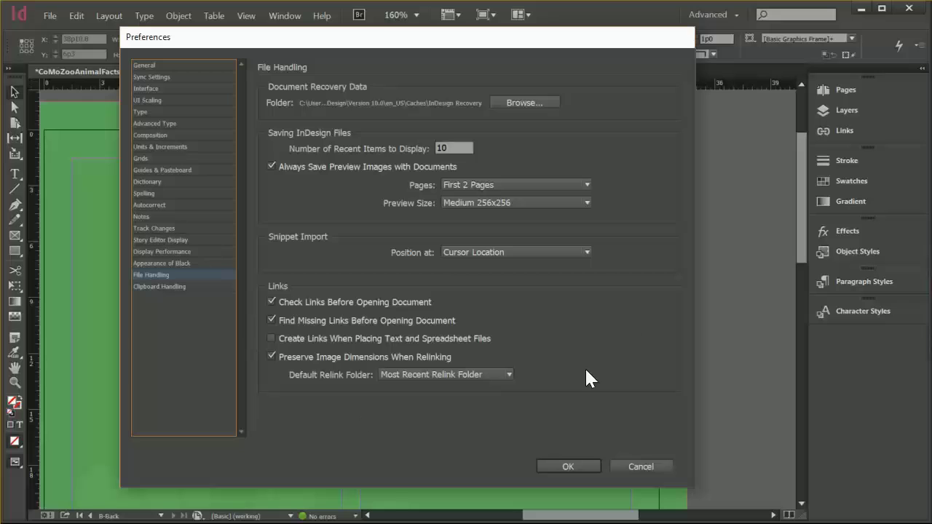
click(272, 338)
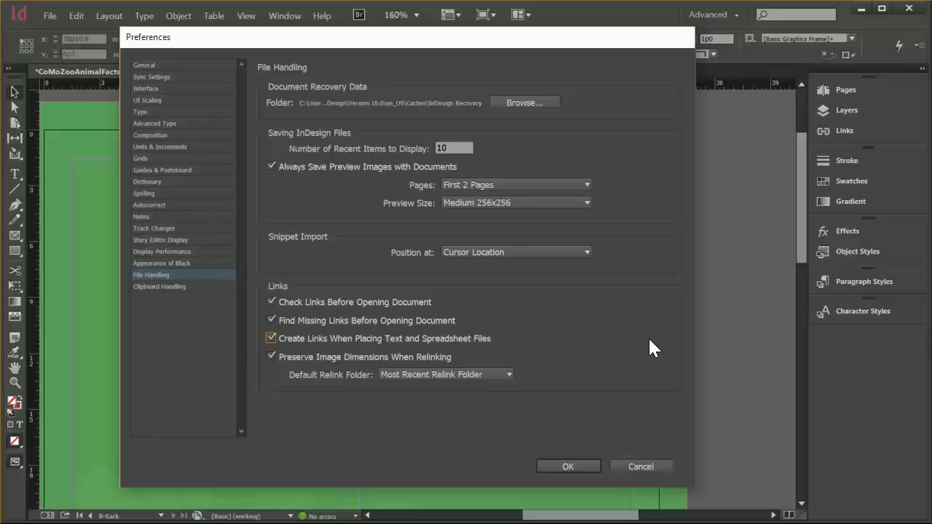
click(567, 463)
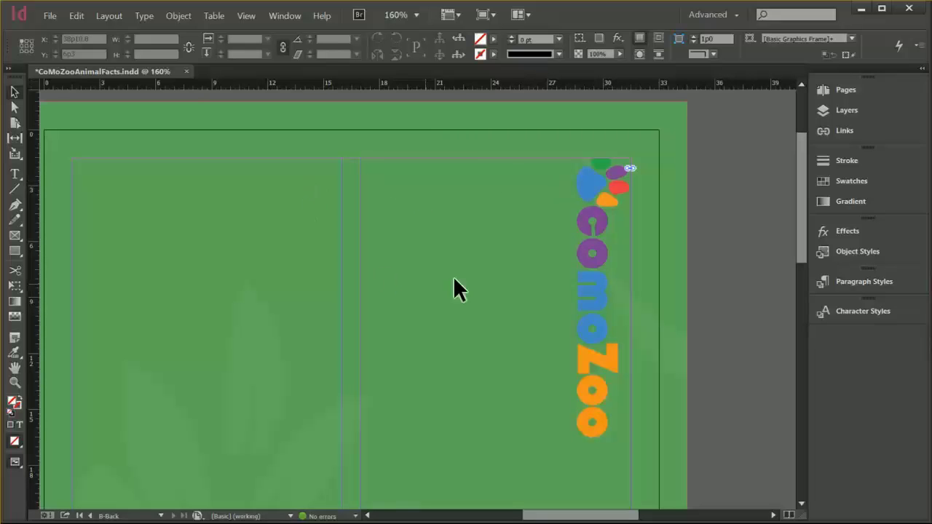
Step: Load address-only.txt from the CoMoZooCommonFiles folder for placing
click(51, 15)
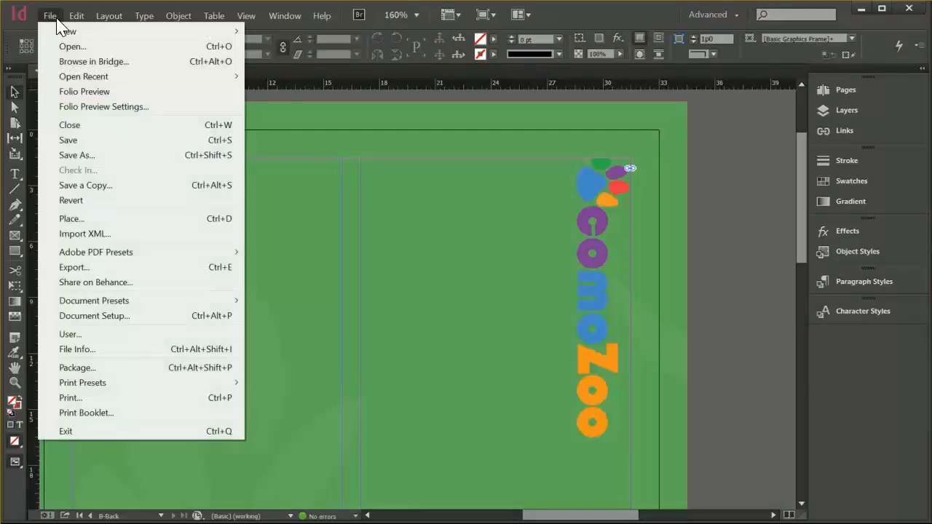
click(76, 219)
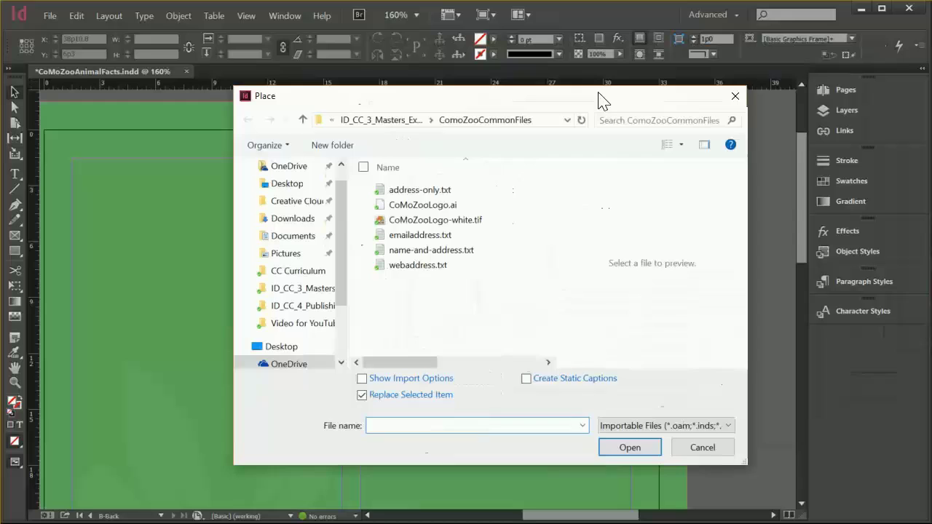
drag(600, 97, 589, 86)
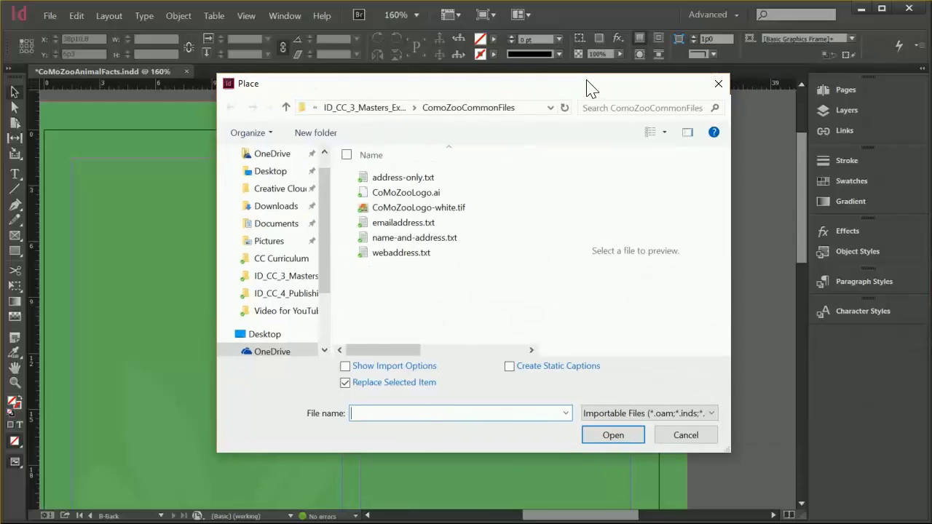
click(412, 185)
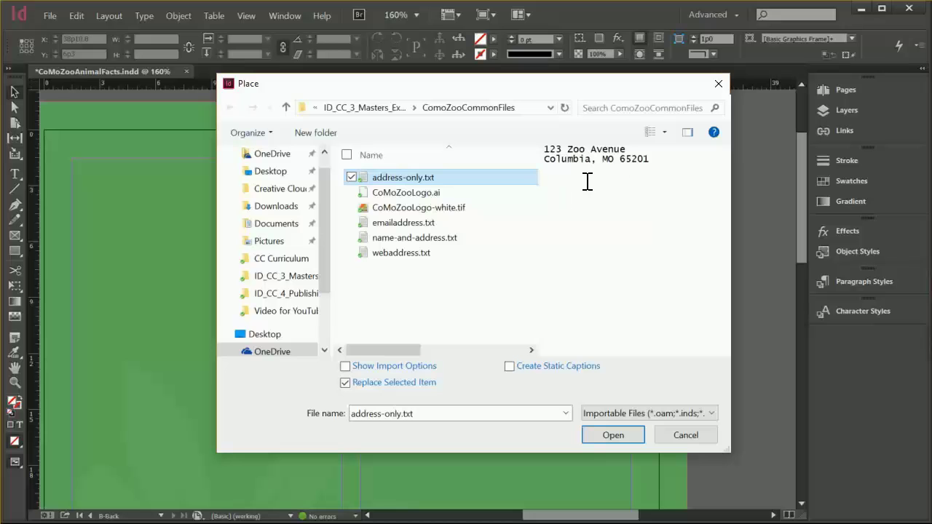
click(614, 435)
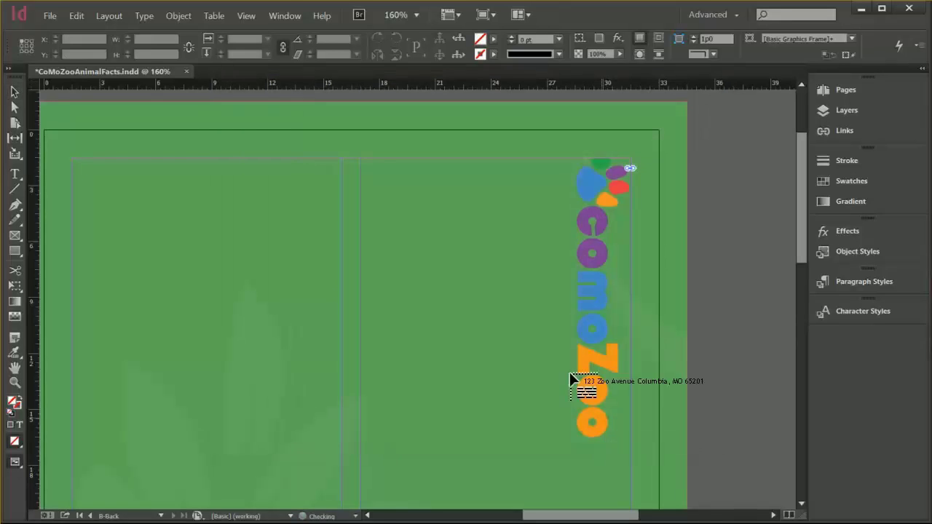
Step: Place the loaded address text in a frame at the page's top-left, then reselect it
click(213, 186)
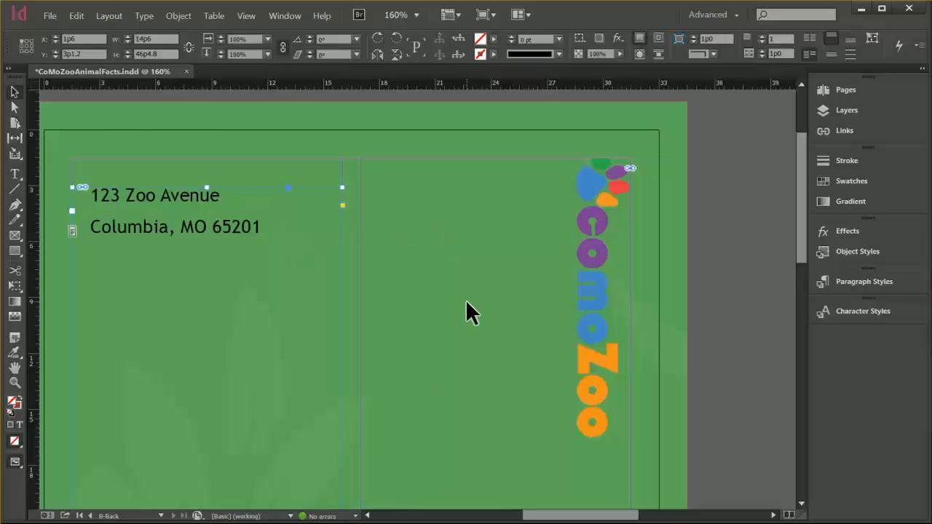
scroll(466, 299, down, 2)
scroll(465, 301, down, 3)
scroll(465, 301, down, 4)
scroll(466, 300, down, 4)
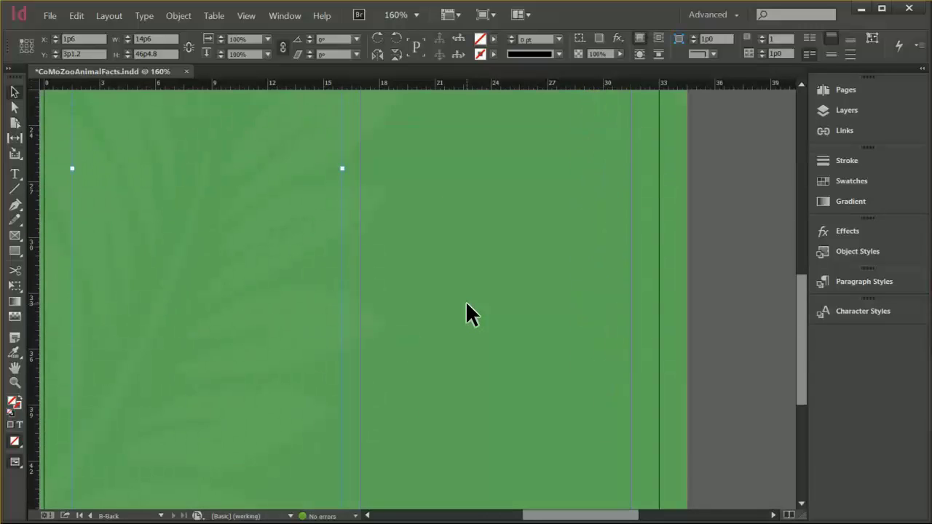
scroll(465, 300, down, 4)
scroll(466, 301, down, 2)
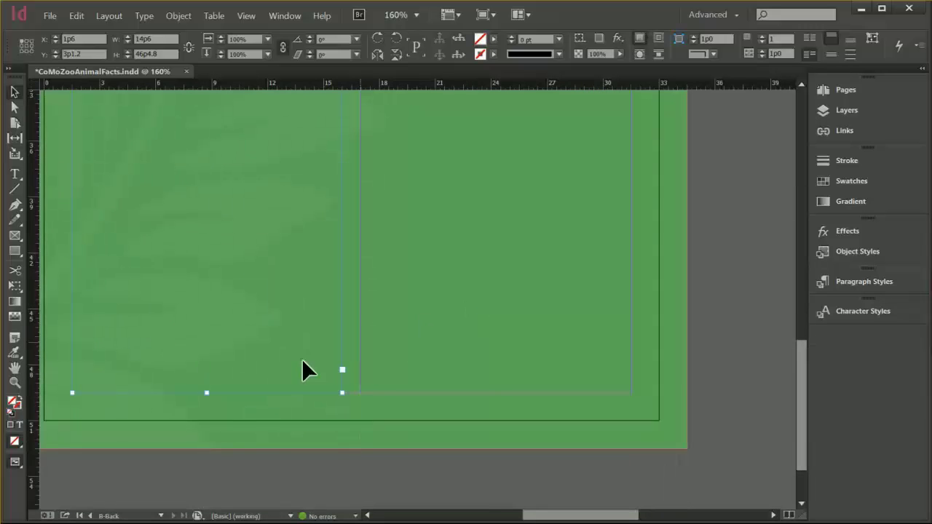
click(204, 390)
scroll(543, 315, up, 4)
scroll(546, 313, up, 4)
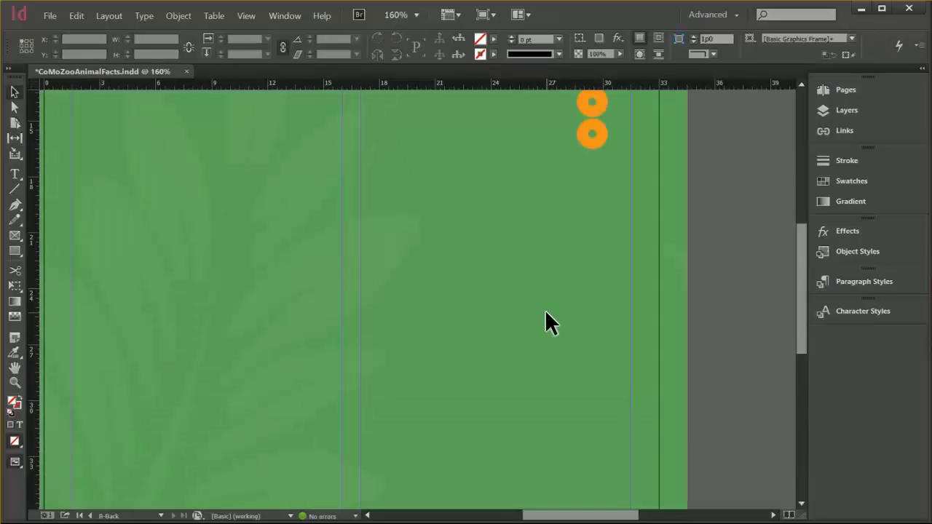
scroll(547, 313, up, 4)
scroll(546, 313, up, 4)
scroll(545, 309, up, 3)
scroll(510, 314, down, 1)
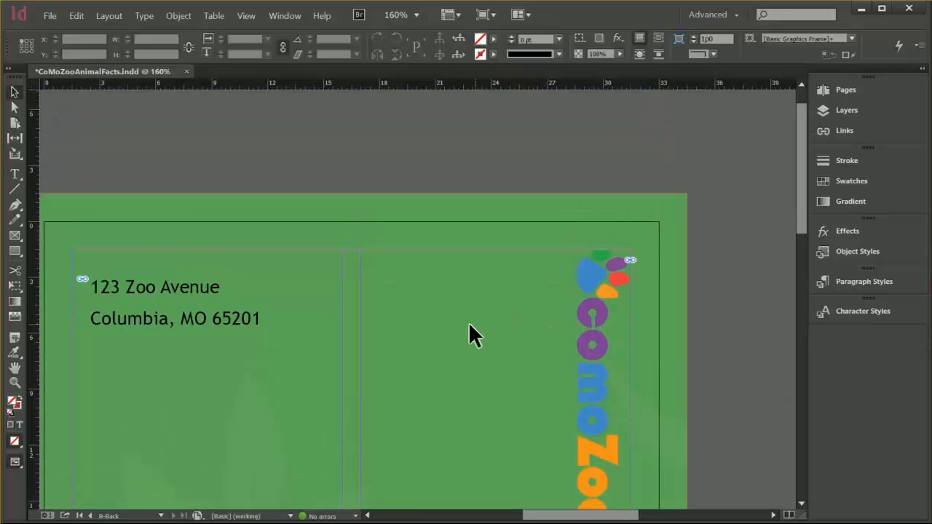
click(182, 310)
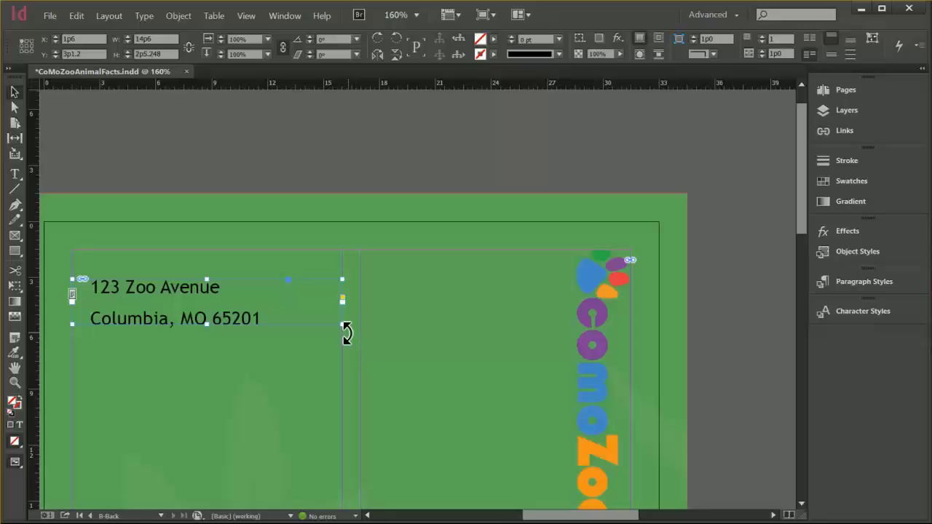
Step: Rotate the address frame -90°, move it just left of the logo, and shorten it to fit
mouse_move(347, 333)
mouse_down()
mouse_move(166, 431)
mouse_move(178, 434)
mouse_up()
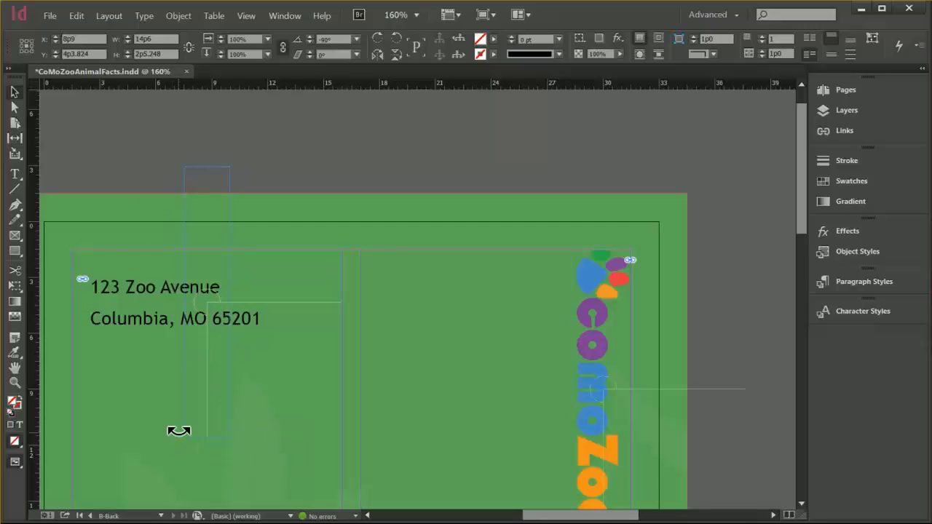
drag(220, 264, 542, 363)
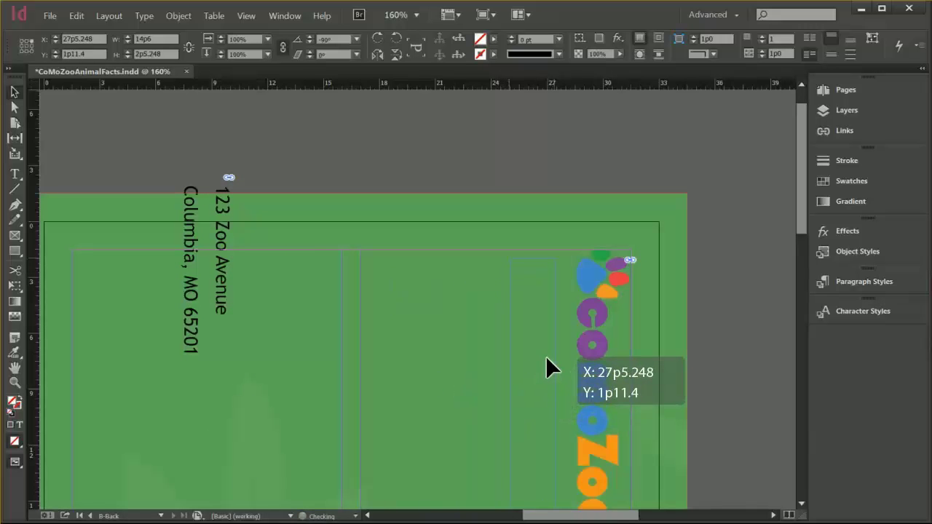
drag(542, 362, 557, 356)
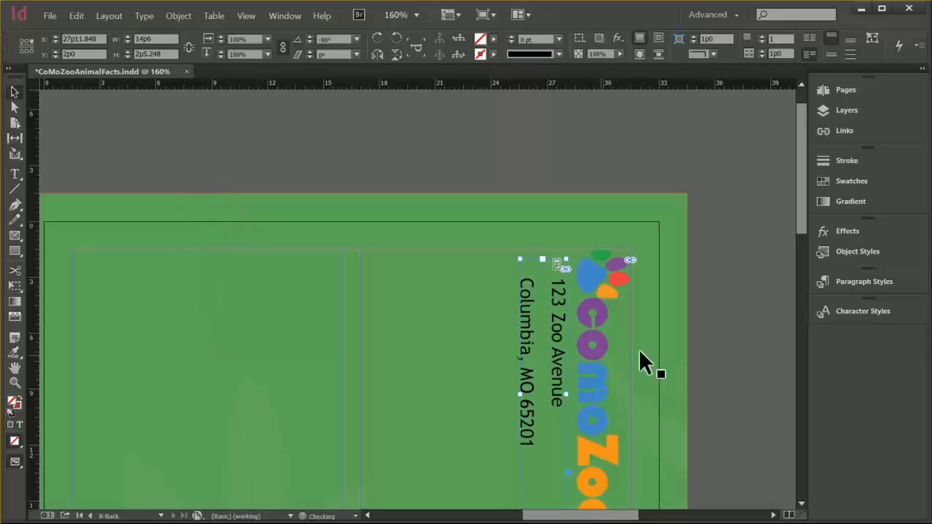
scroll(642, 313, down, 1)
scroll(622, 366, down, 1)
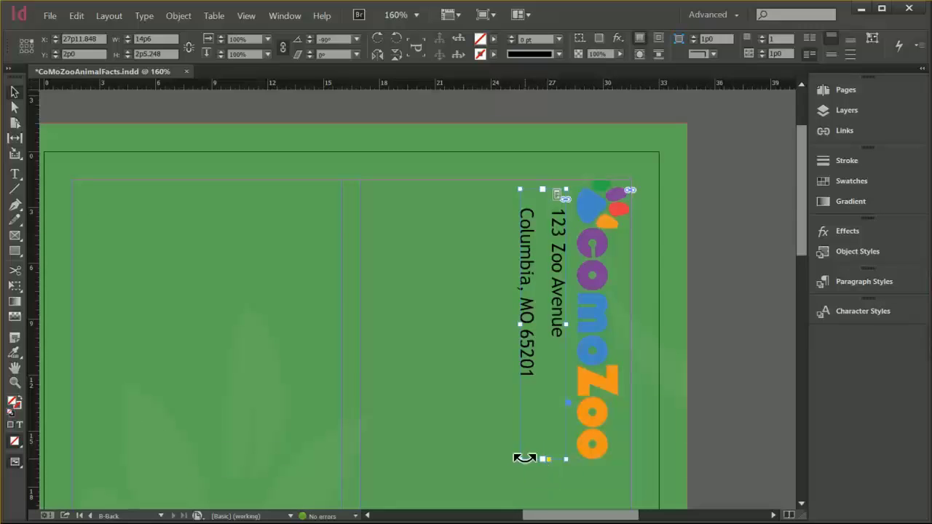
drag(521, 458, 515, 398)
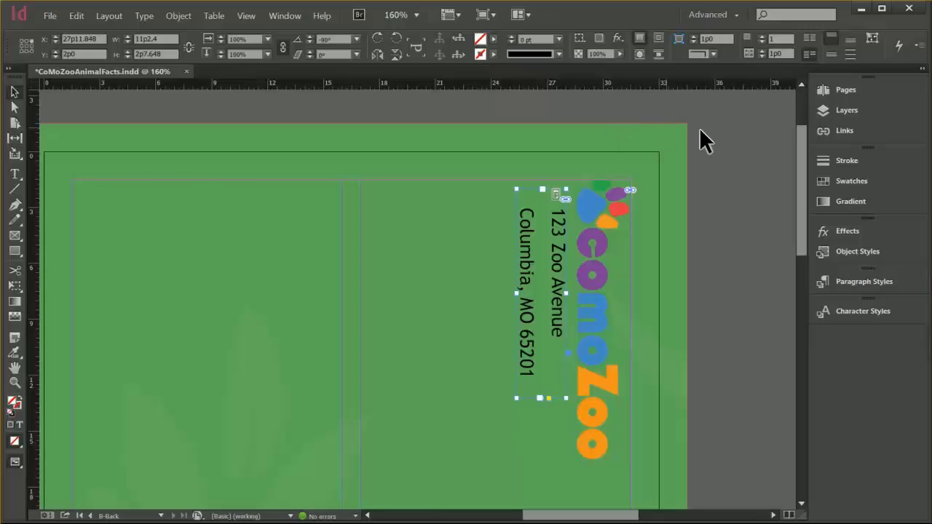
click(729, 145)
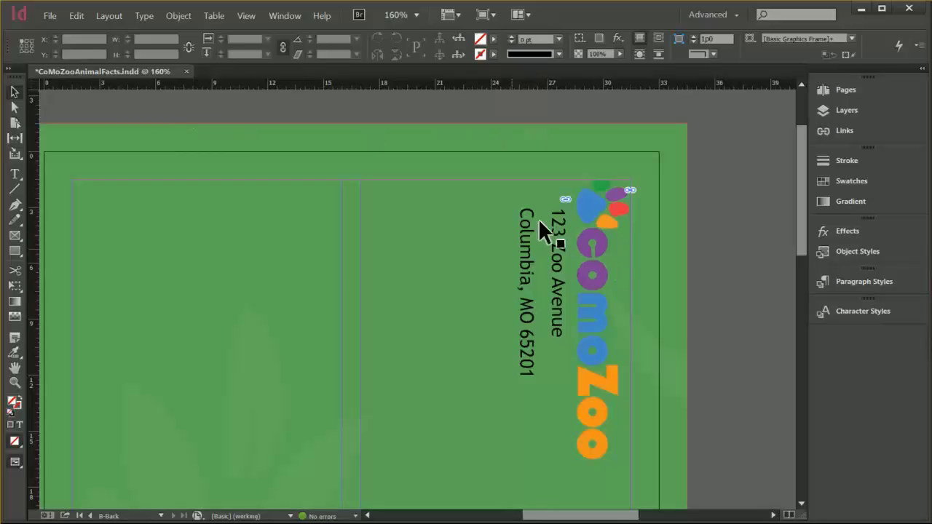
Step: Check the rotated address frame on the back master, then close CoMoZooAnimalFacts.indd
click(856, 94)
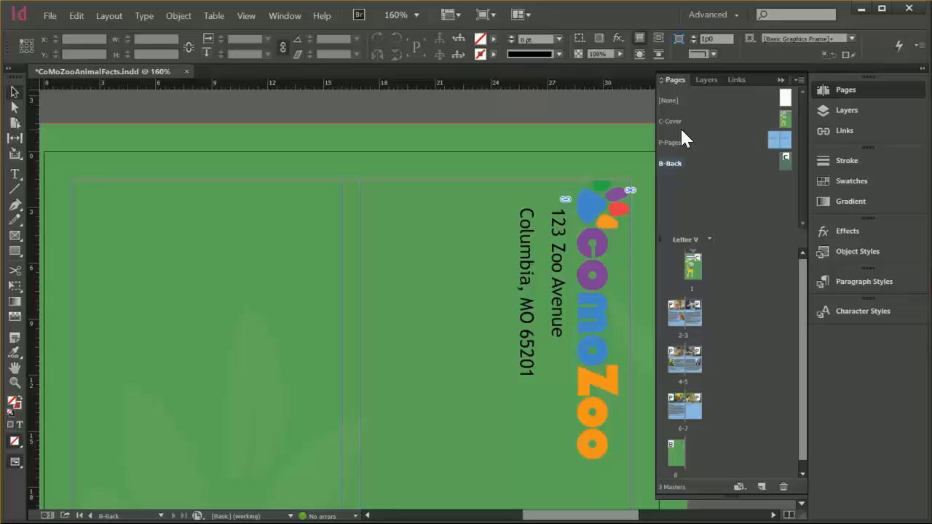
click(565, 218)
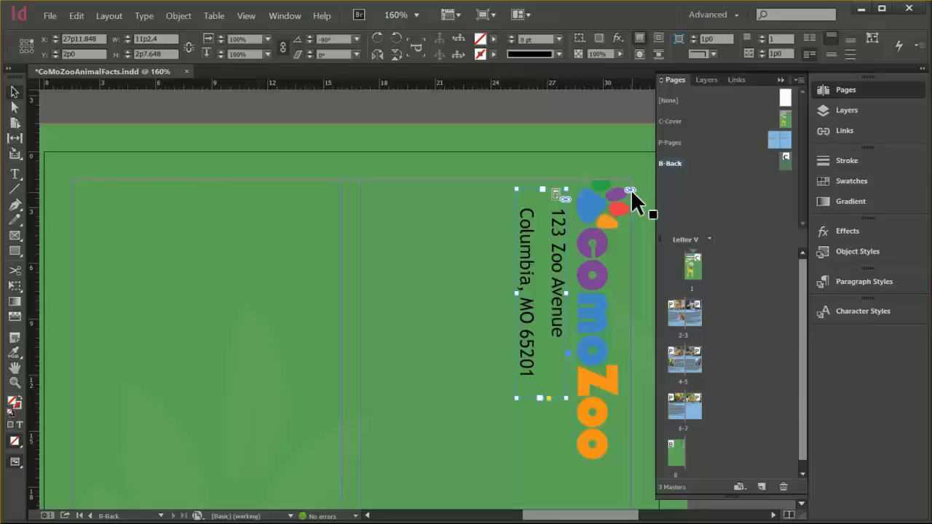
click(539, 109)
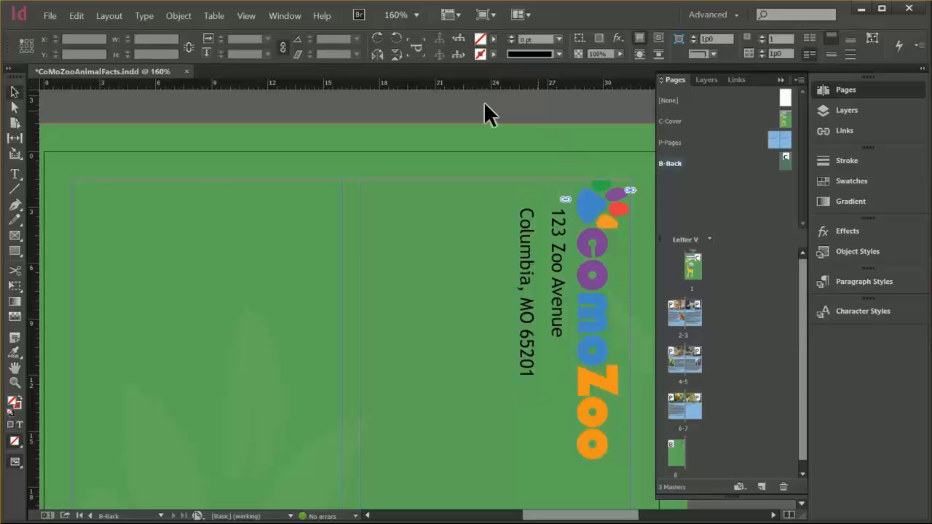
click(187, 71)
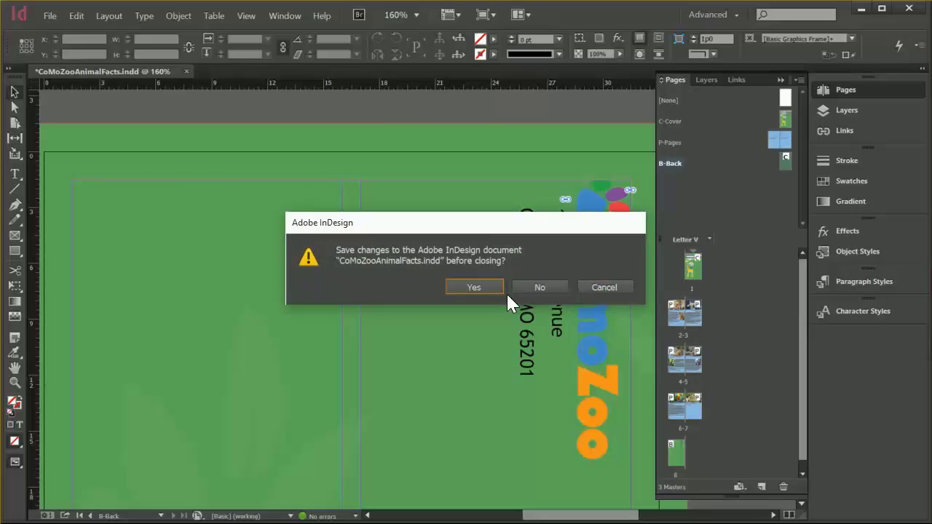
Step: Save CoMoZooAnimalFacts.indd on close, then select address-only.txt inside ComoZooCommonFiles
click(482, 282)
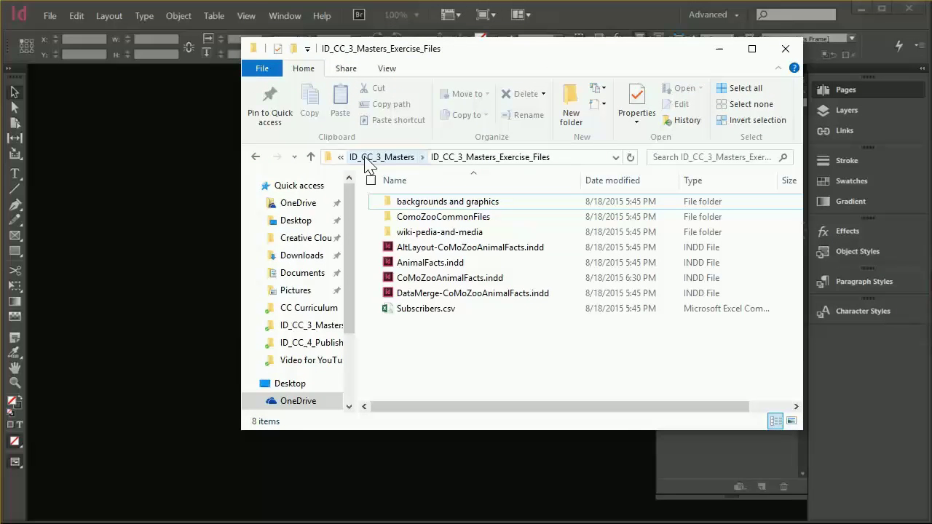
click(459, 217)
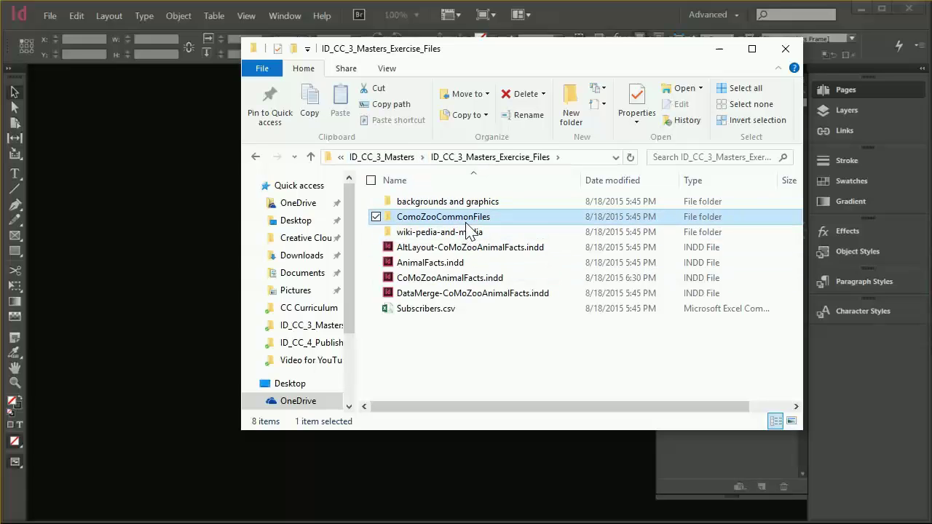
double_click(416, 218)
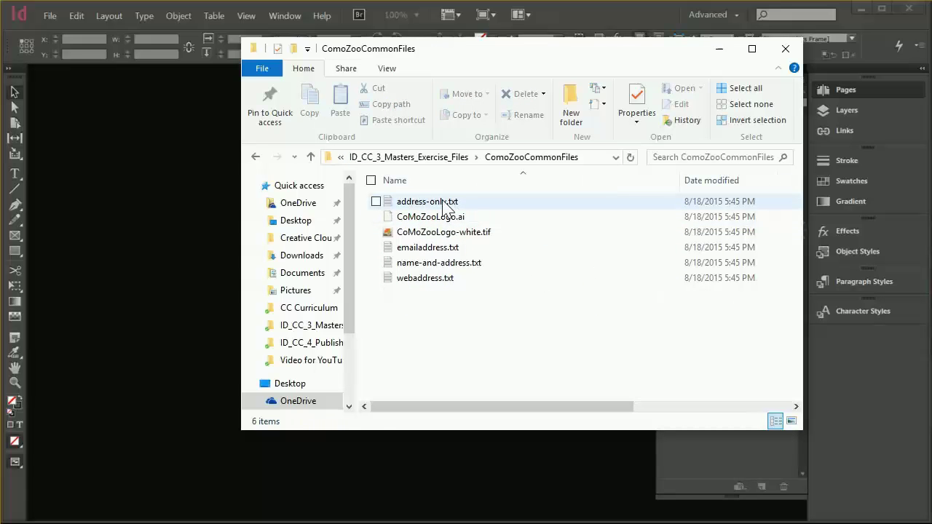
click(444, 204)
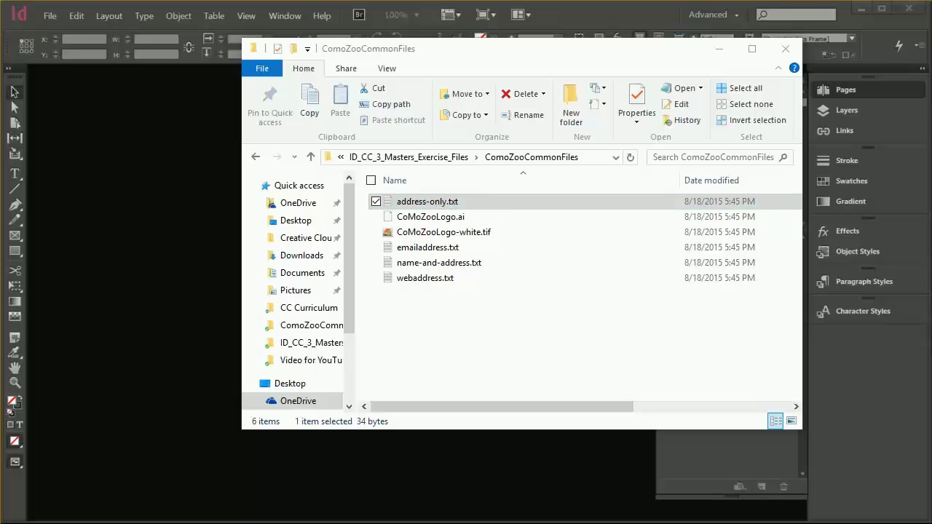
Step: Change the street number in address-only.txt to 1234 Zoo Avenue and save it
drag(611, 94, 558, 164)
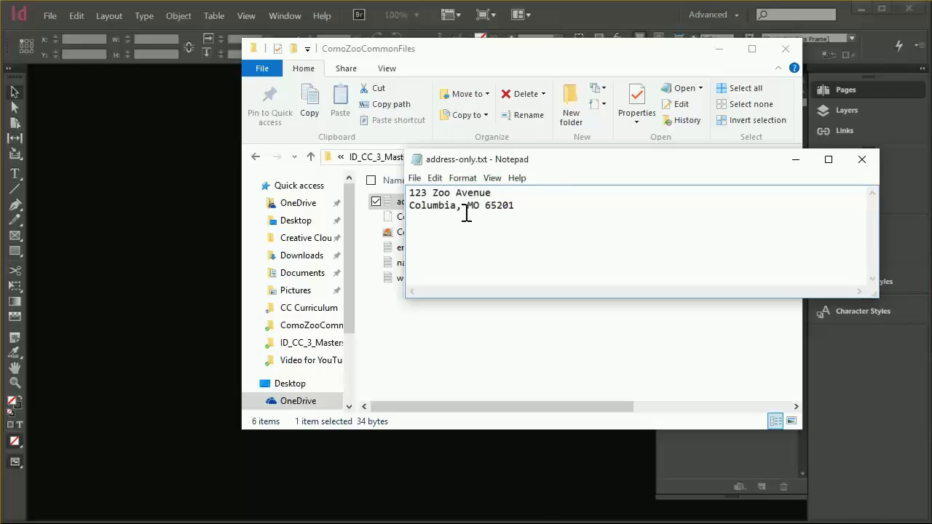
text(4)
click(862, 164)
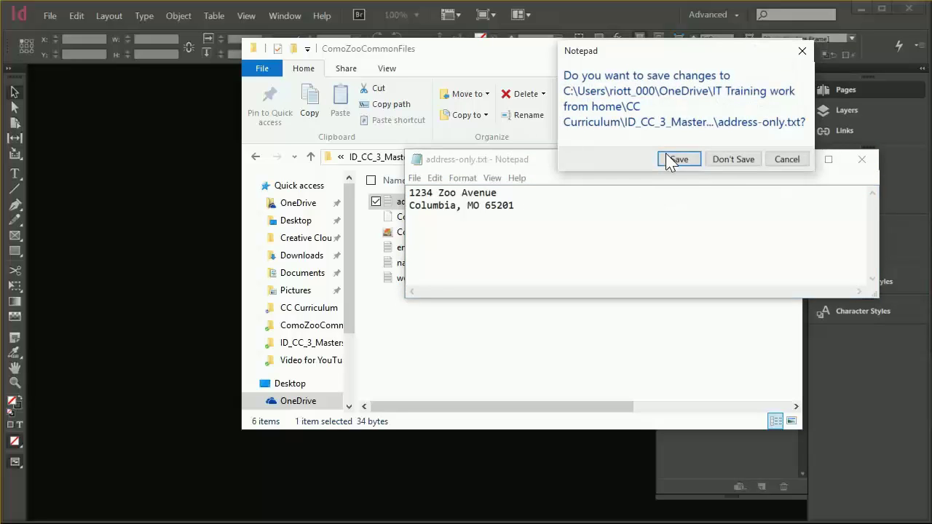
click(671, 159)
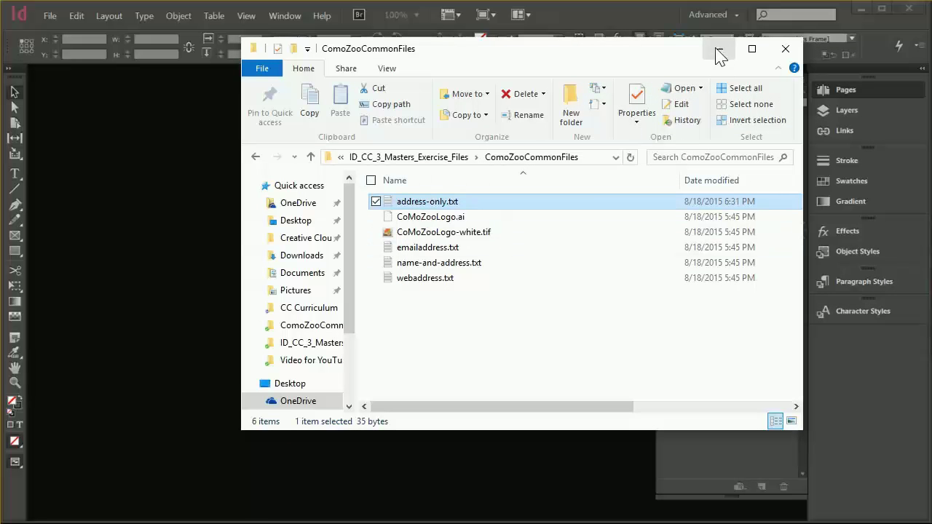
Step: Reopen CoMoZooAnimalFacts.indd from Open Recent, choosing Don't Update Links
click(720, 51)
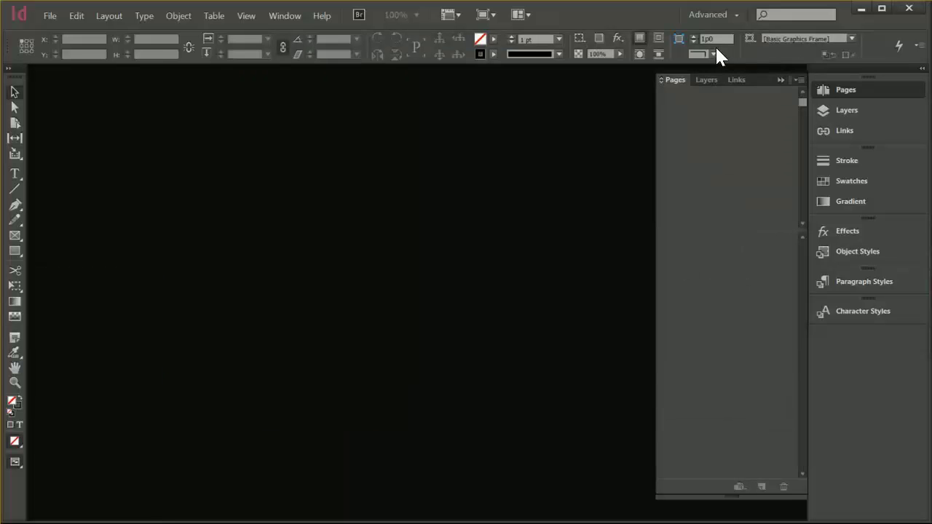
click(47, 18)
mouse_move(83, 77)
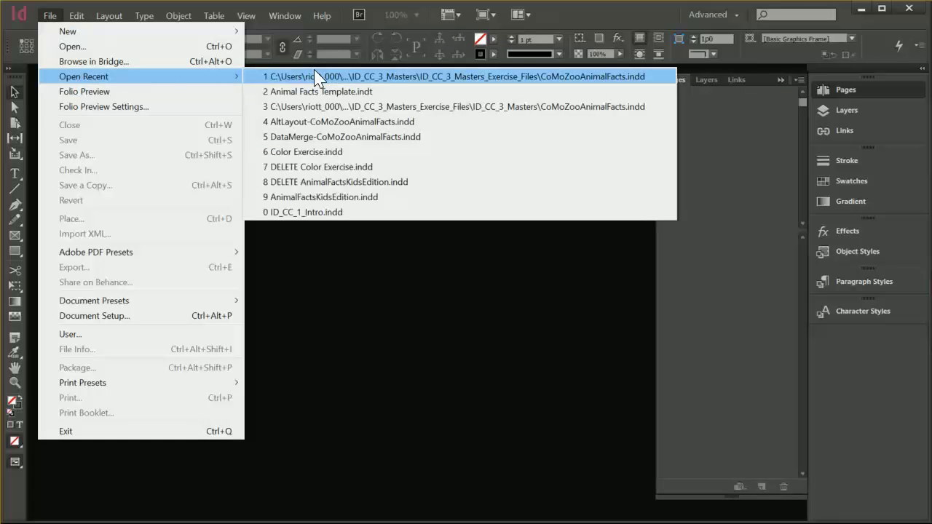
click(339, 77)
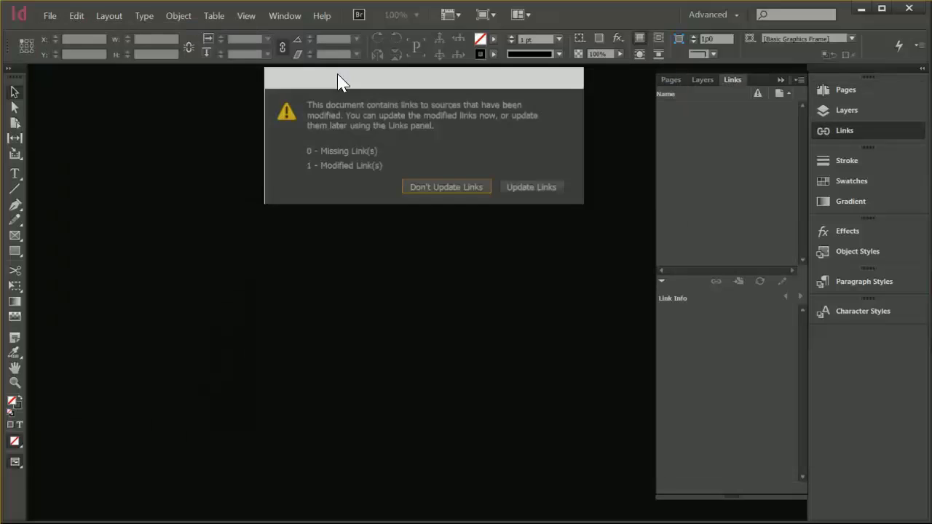
click(444, 188)
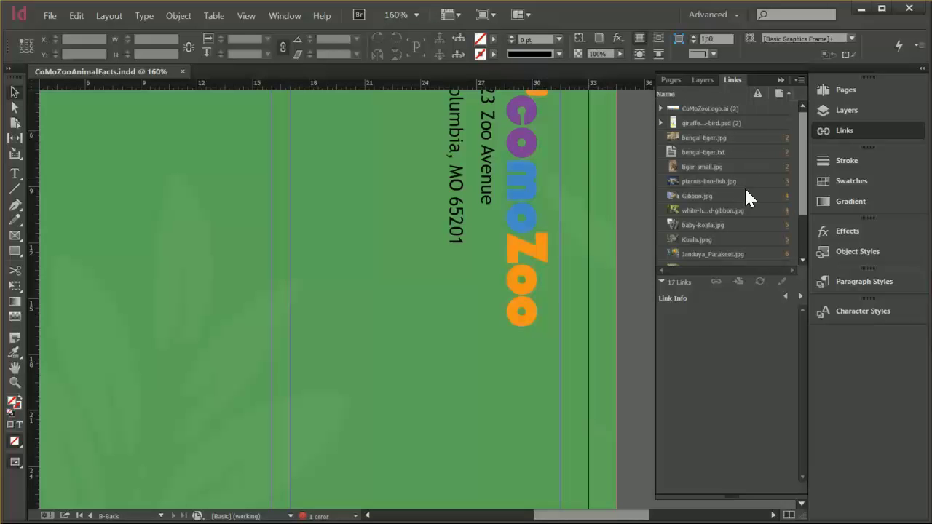
Step: In the Pages panel, apply B-Back to page 8 and C-Cover to the B-Back master
drag(805, 188, 806, 235)
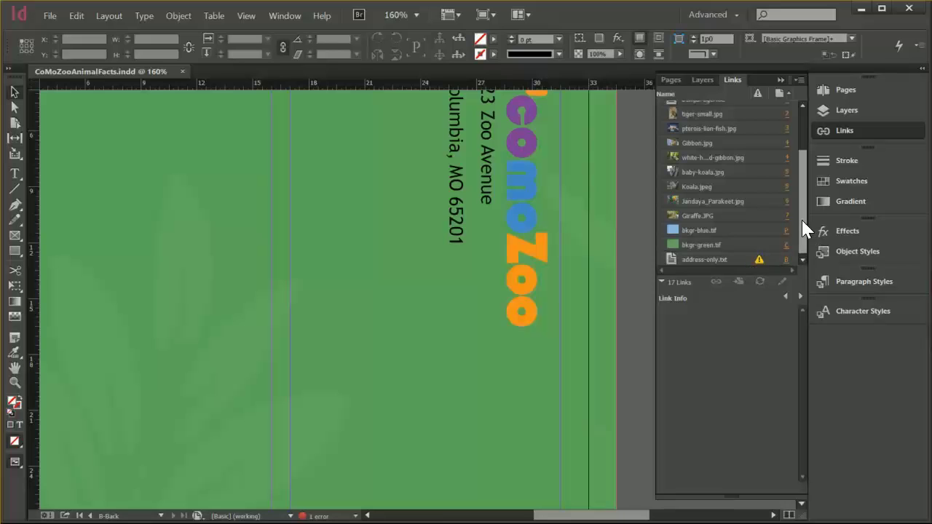
drag(806, 219, 798, 166)
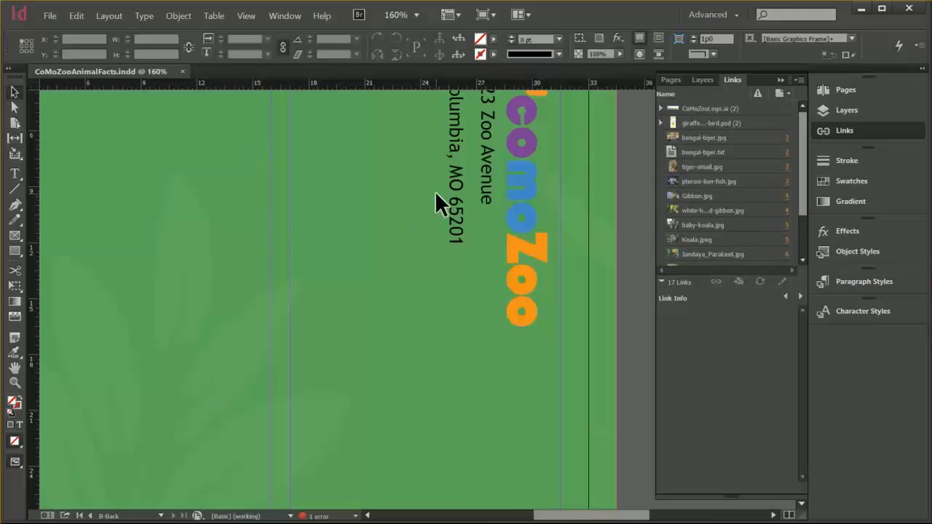
scroll(437, 202, up, 2)
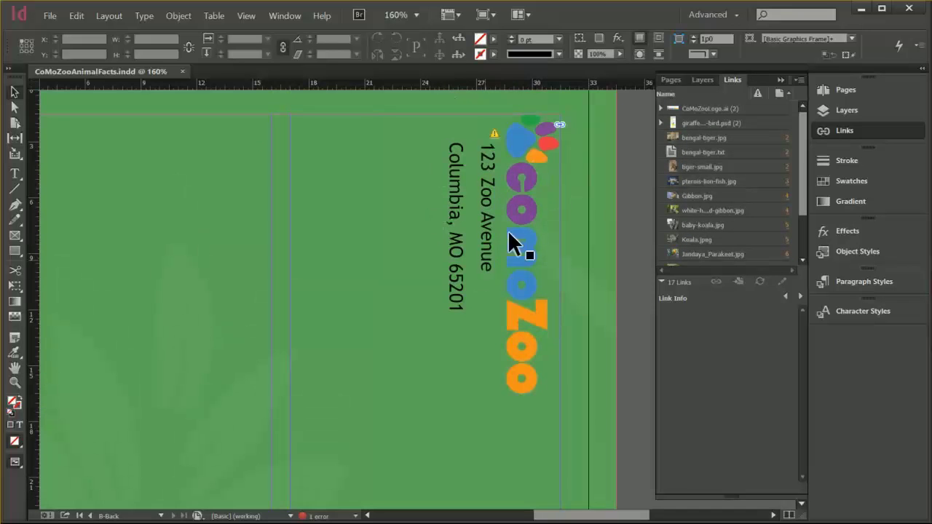
click(677, 79)
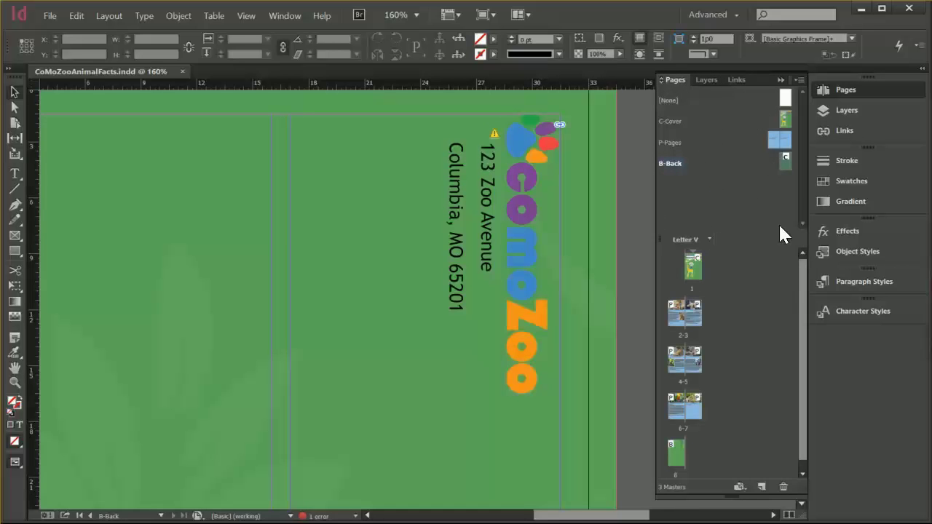
scroll(805, 339, down, 2)
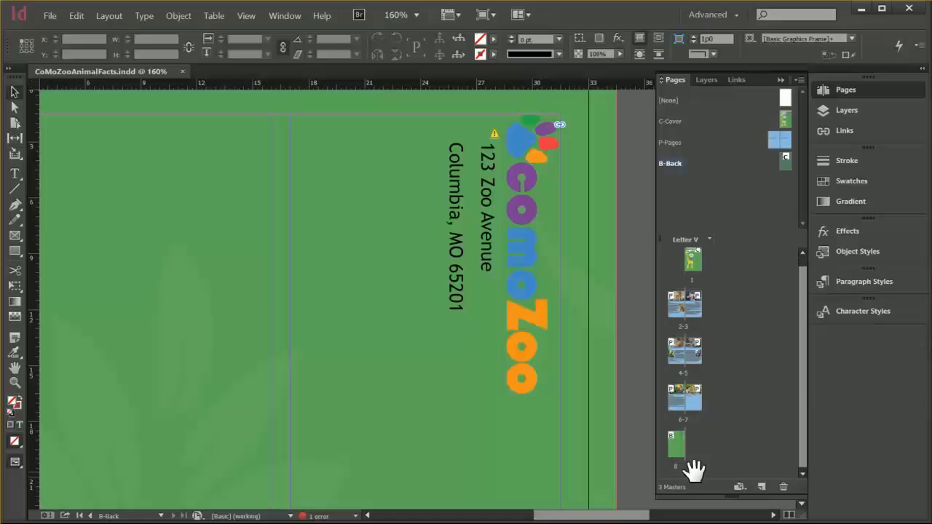
drag(671, 450, 671, 450)
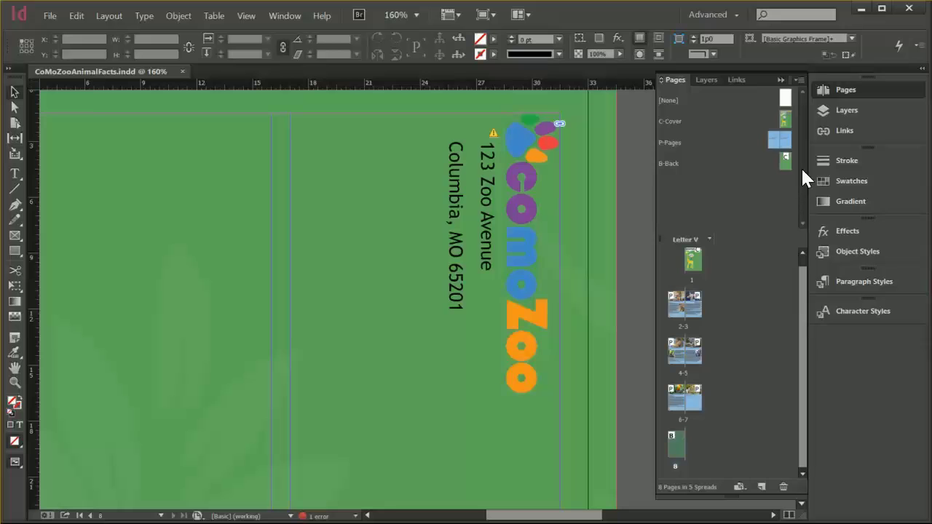
drag(786, 168, 786, 157)
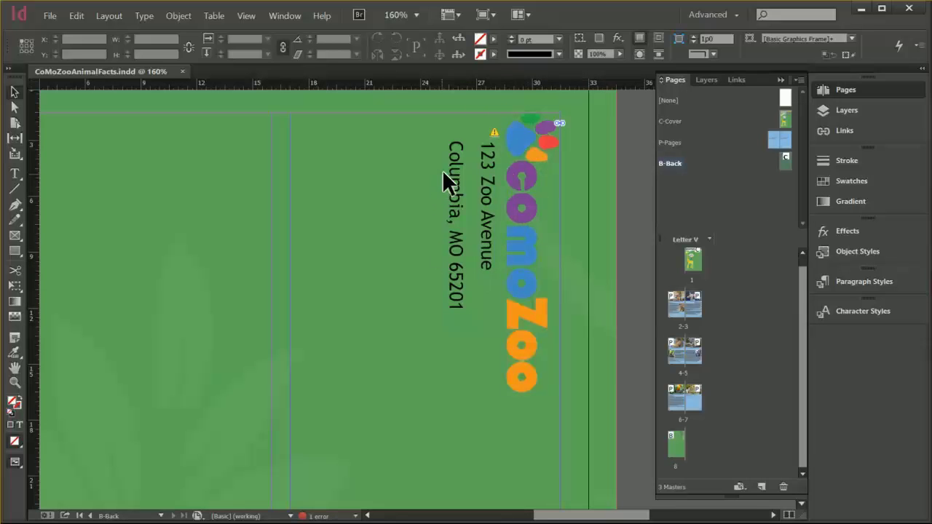
Step: Update the modified address link so the frame reads 1234 Zoo Avenue, then deselect
click(493, 133)
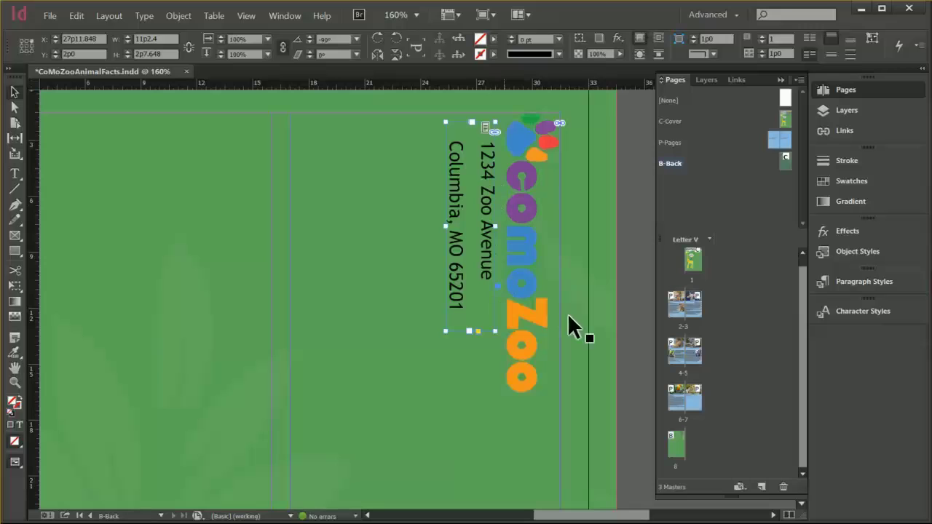
click(640, 139)
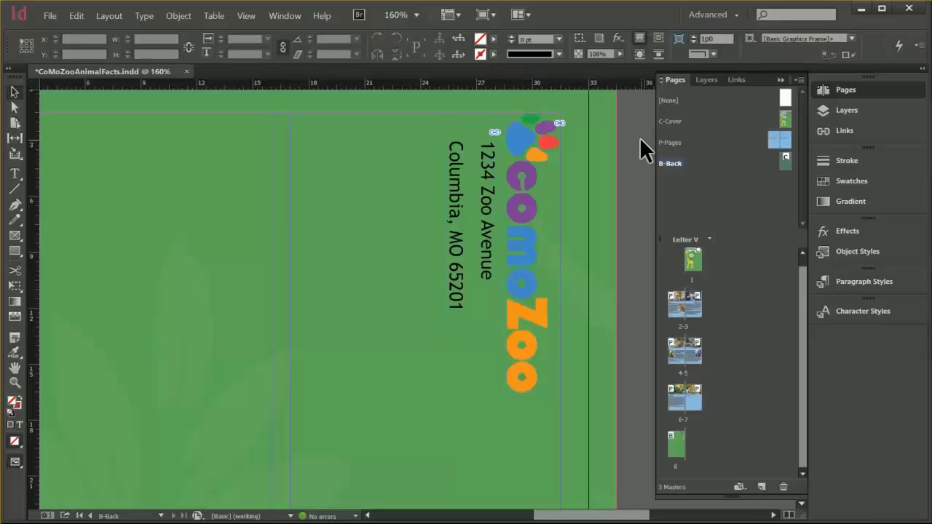